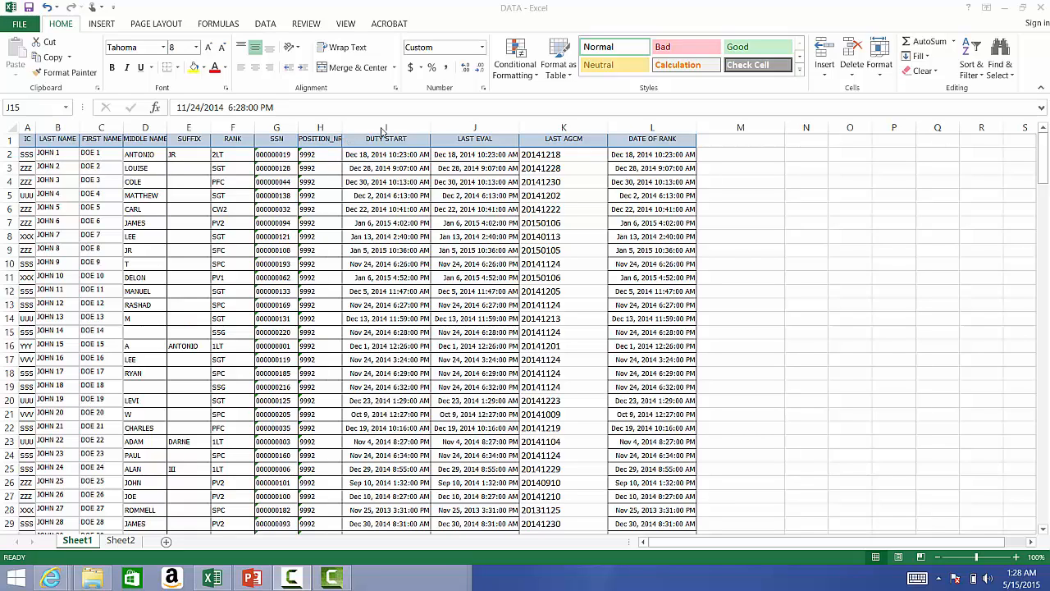
Compare the contents of the first LAST AGCM cell, K2, with the first DATE OF RANK cell, L2
click(548, 130)
click(541, 154)
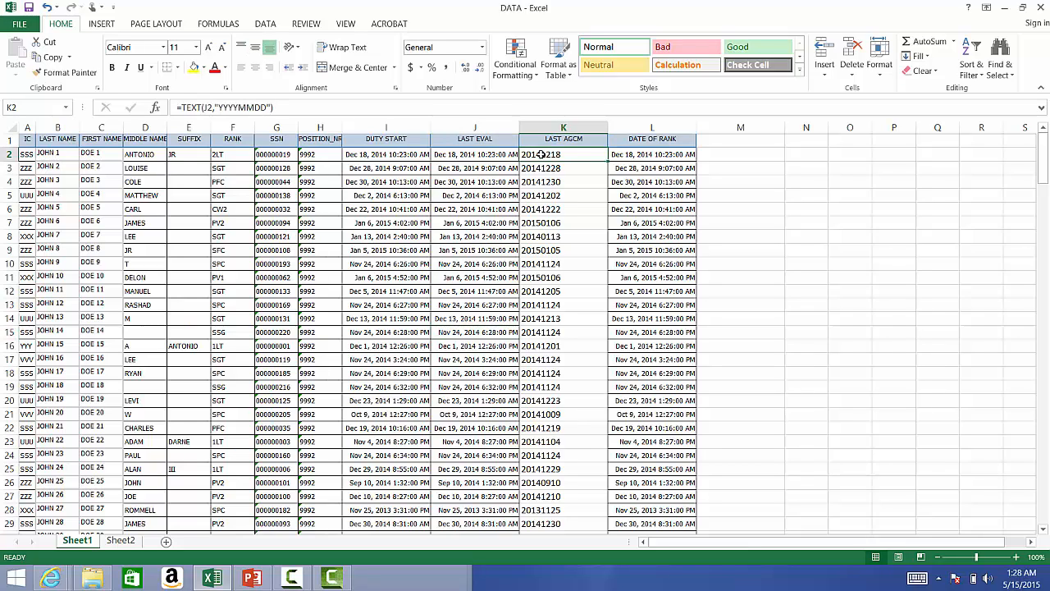
click(627, 155)
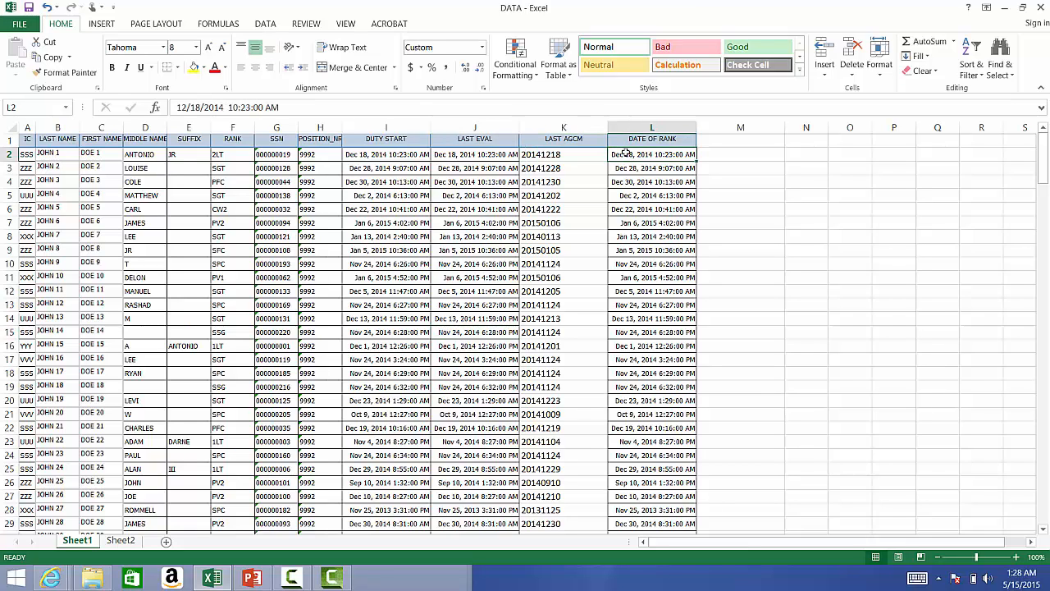
click(570, 156)
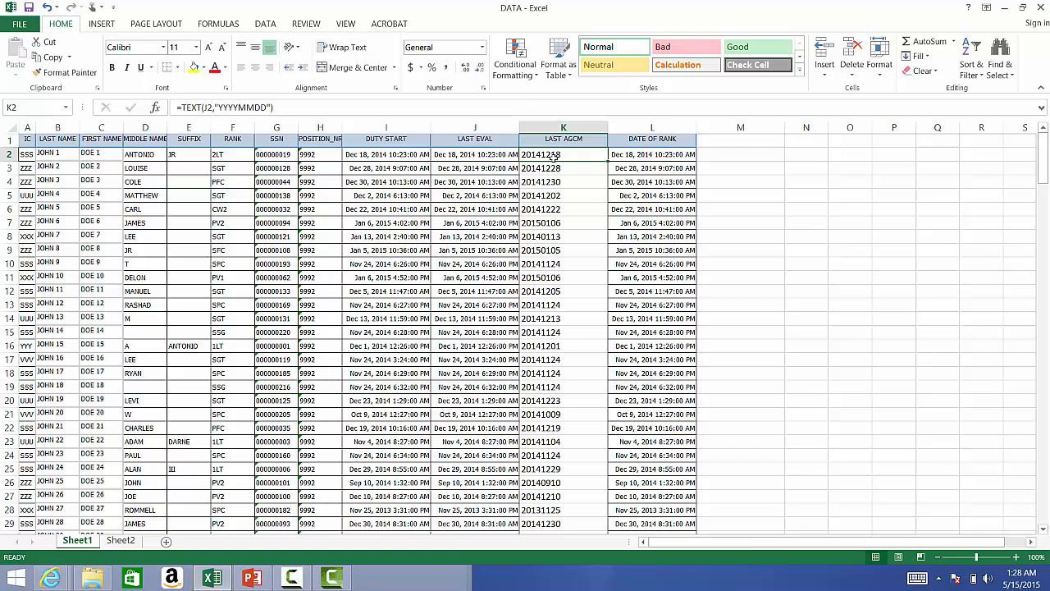
Turn on filtering for the table's header row
click(571, 139)
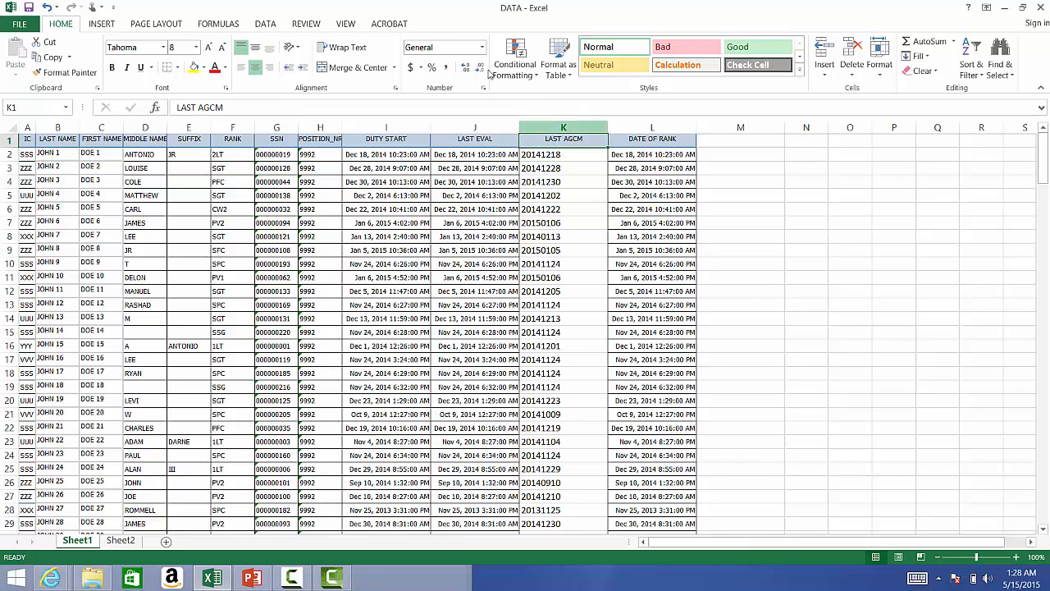
click(262, 24)
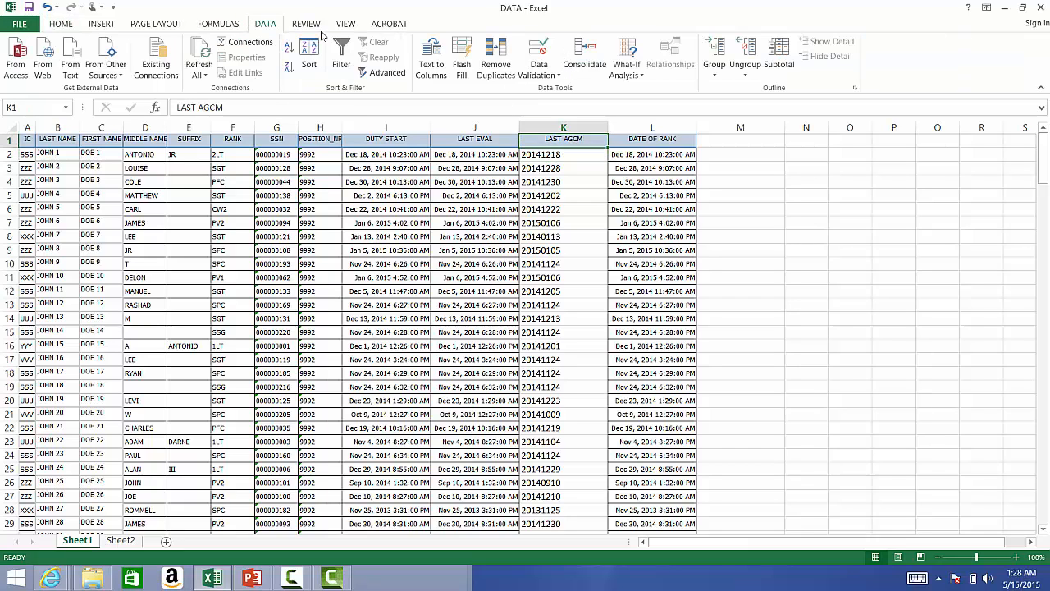
click(352, 76)
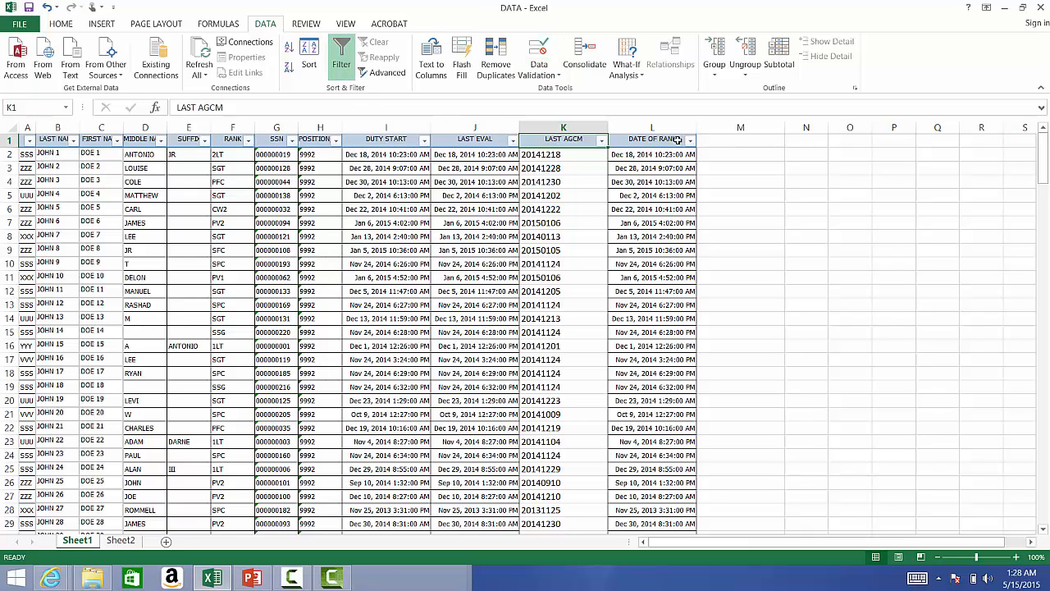
Examine the text filter options offered for the LAST AGCM column and the values in its first rows
click(602, 141)
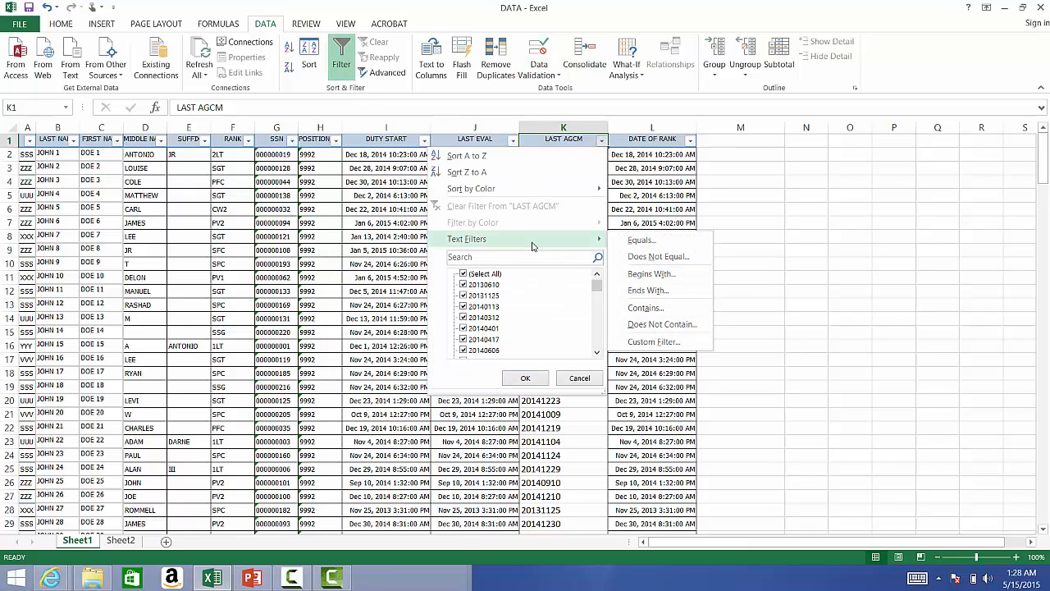
mouse_move(569, 251)
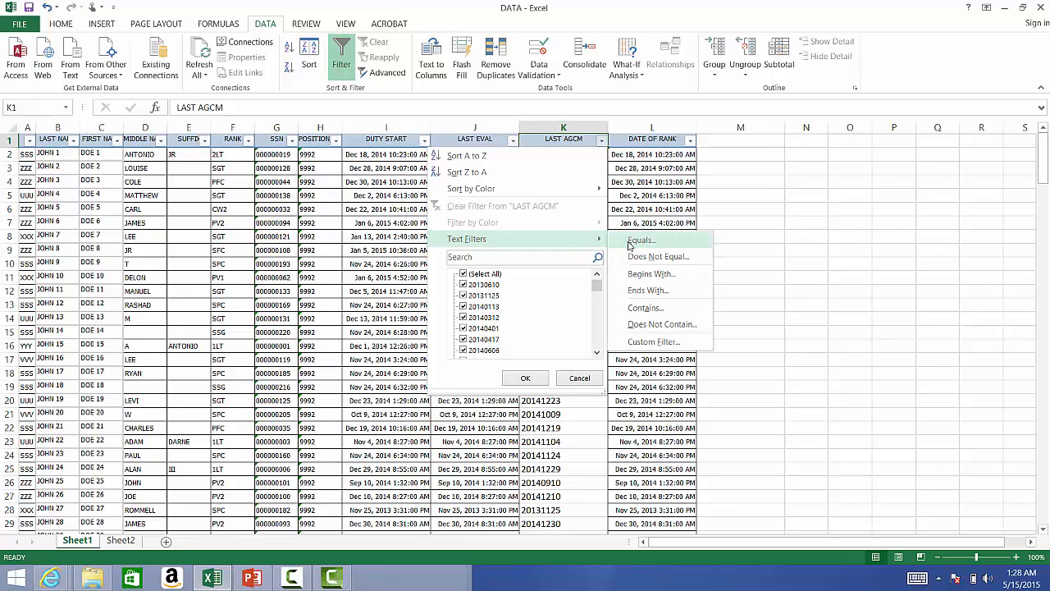
click(756, 216)
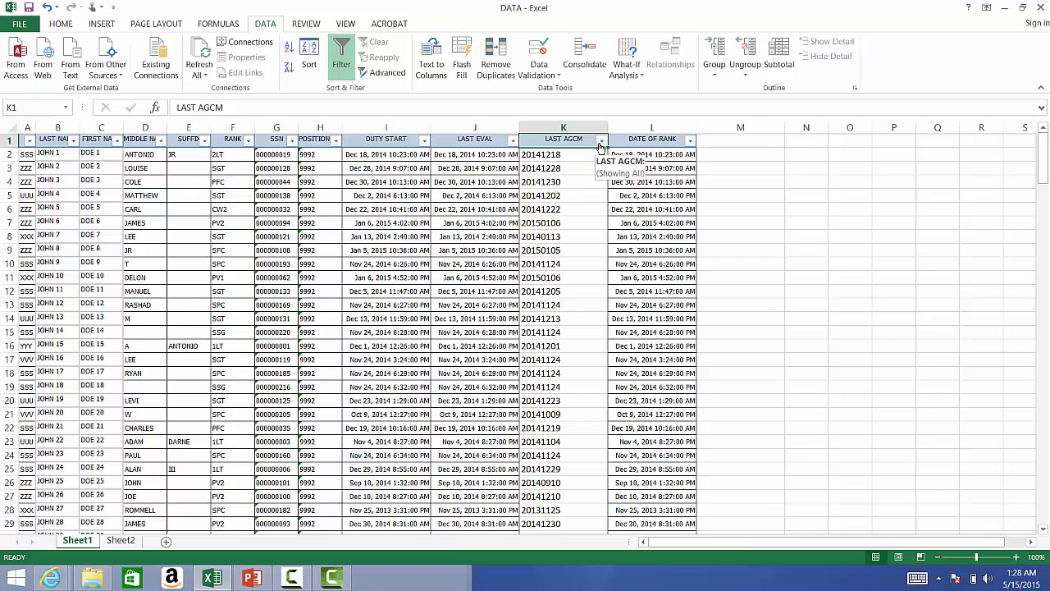
click(572, 155)
drag(572, 155, 575, 305)
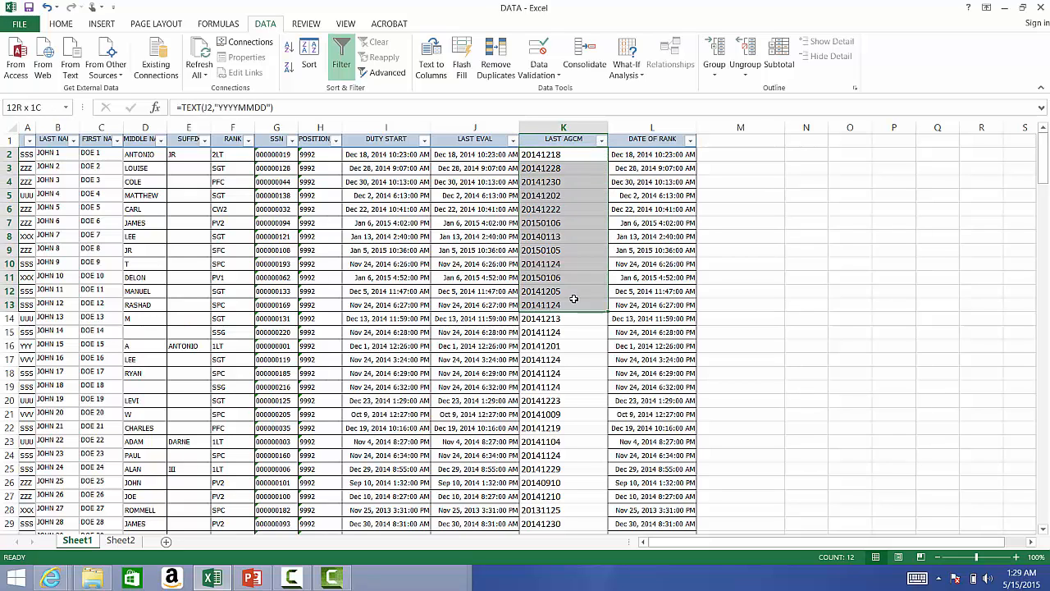
click(568, 156)
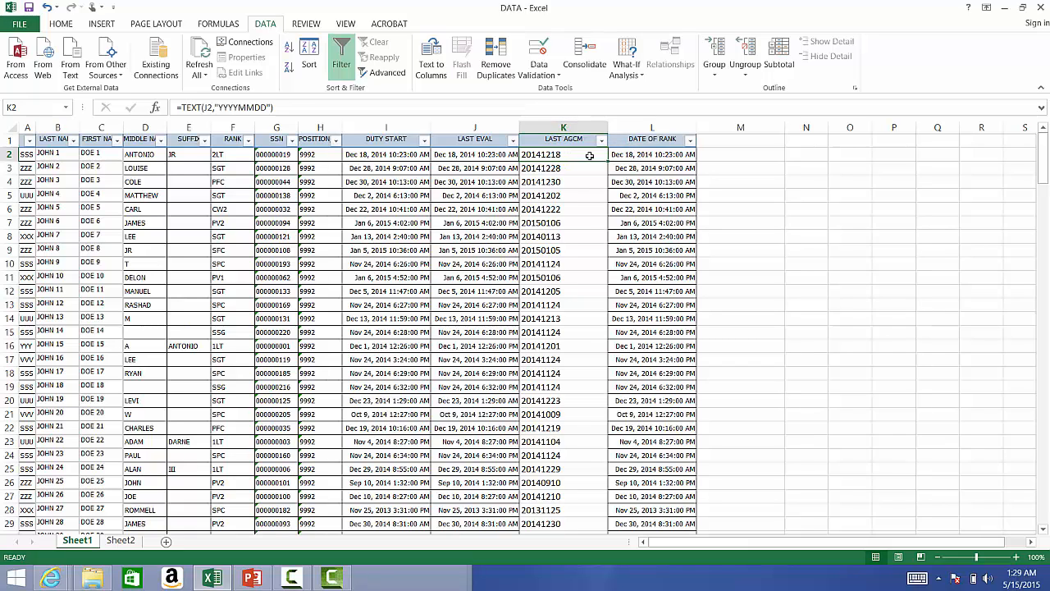
Examine the date filter options offered for the DATE OF RANK column
click(659, 154)
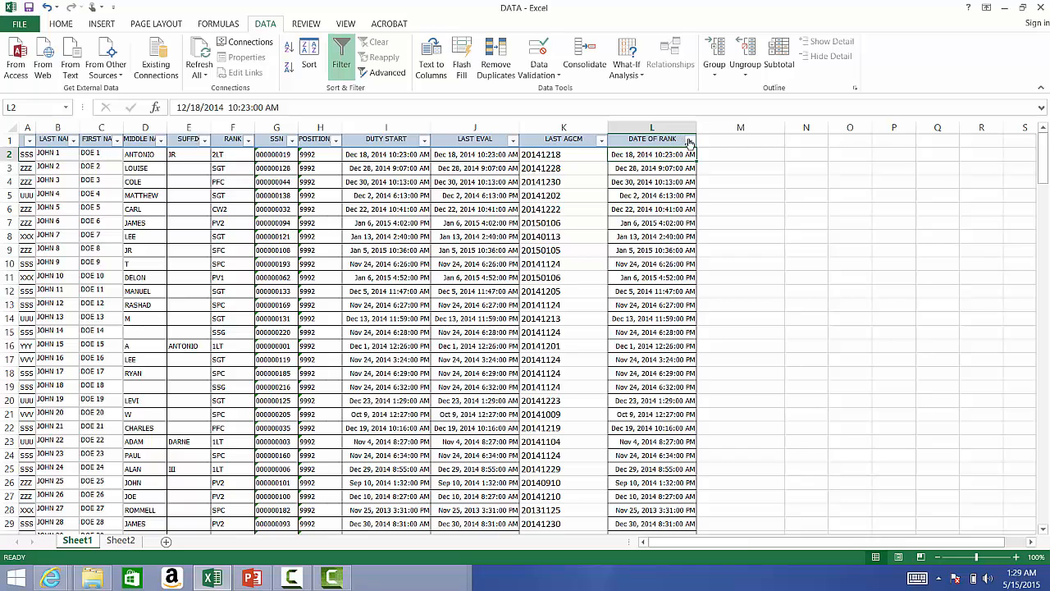
click(690, 140)
mouse_move(651, 244)
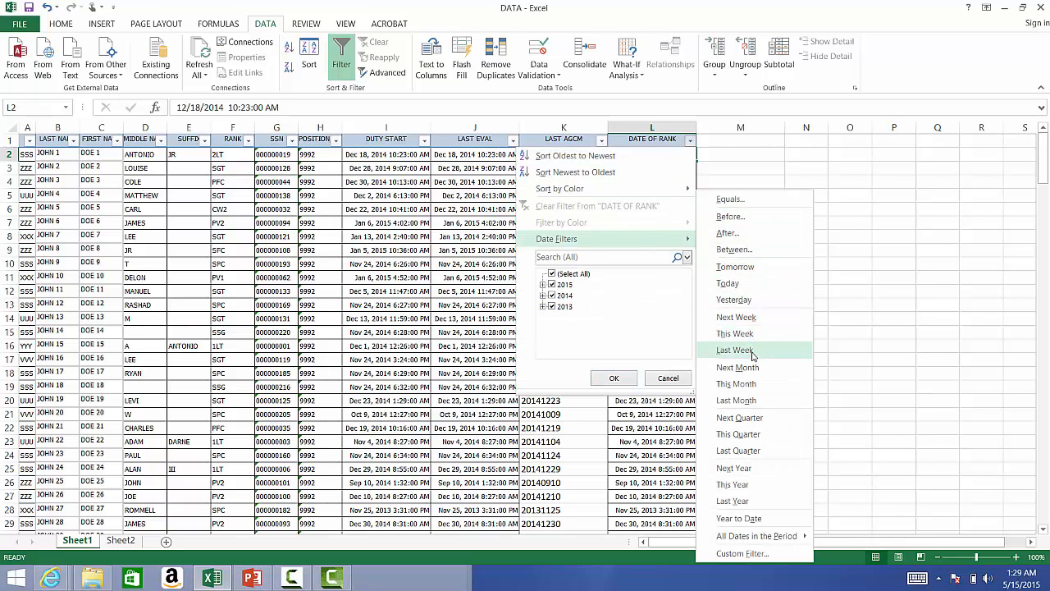
click(745, 170)
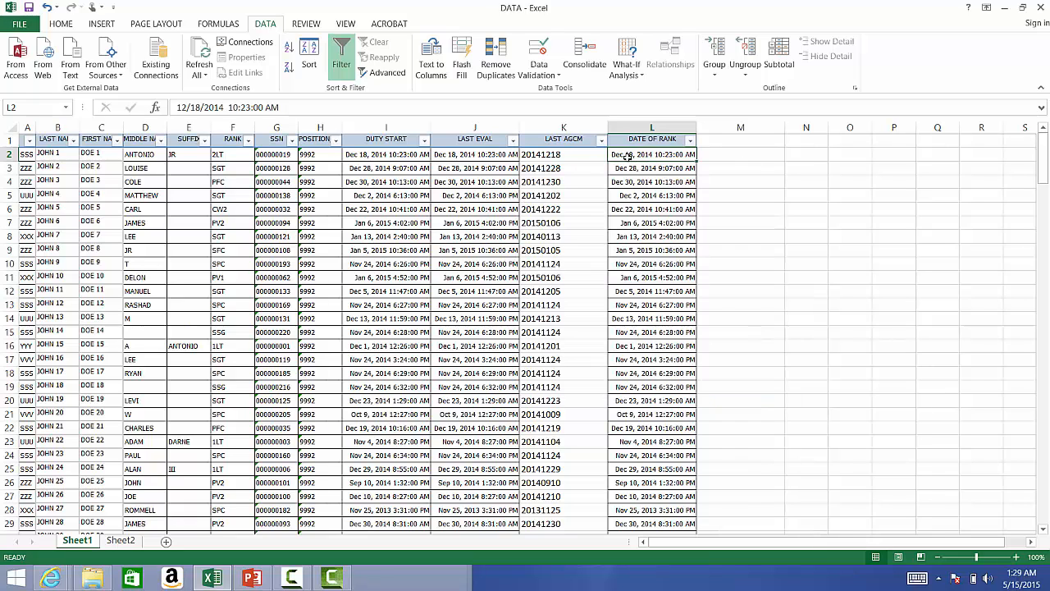
Convert the K2 text to a date by entering =DATE(LEFT(K2,4),MID(K2,5,2),MID(K2,7,2)) in cell M2
click(579, 155)
click(656, 155)
click(727, 155)
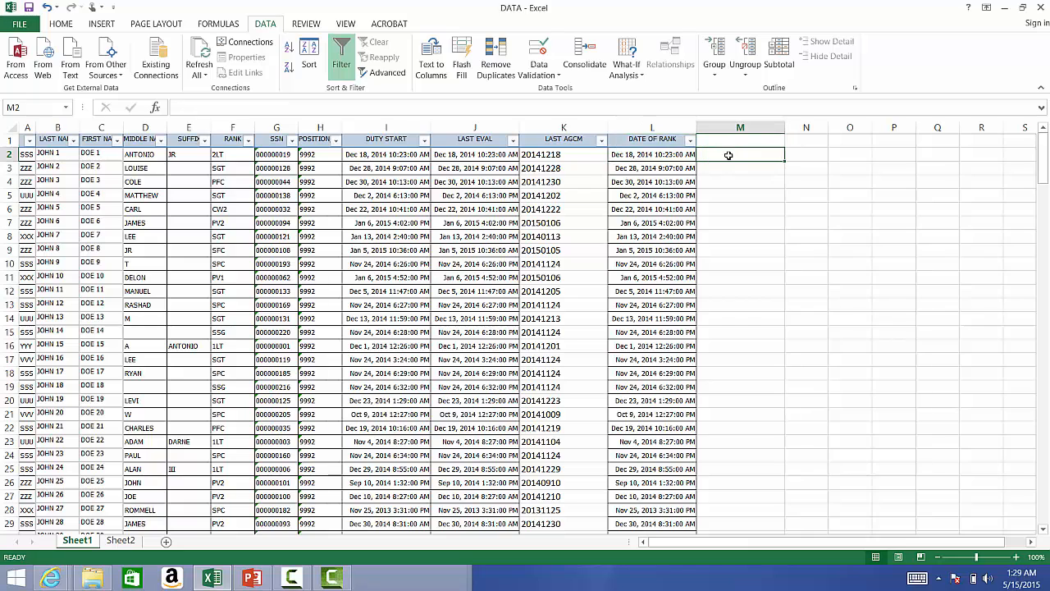
click(727, 140)
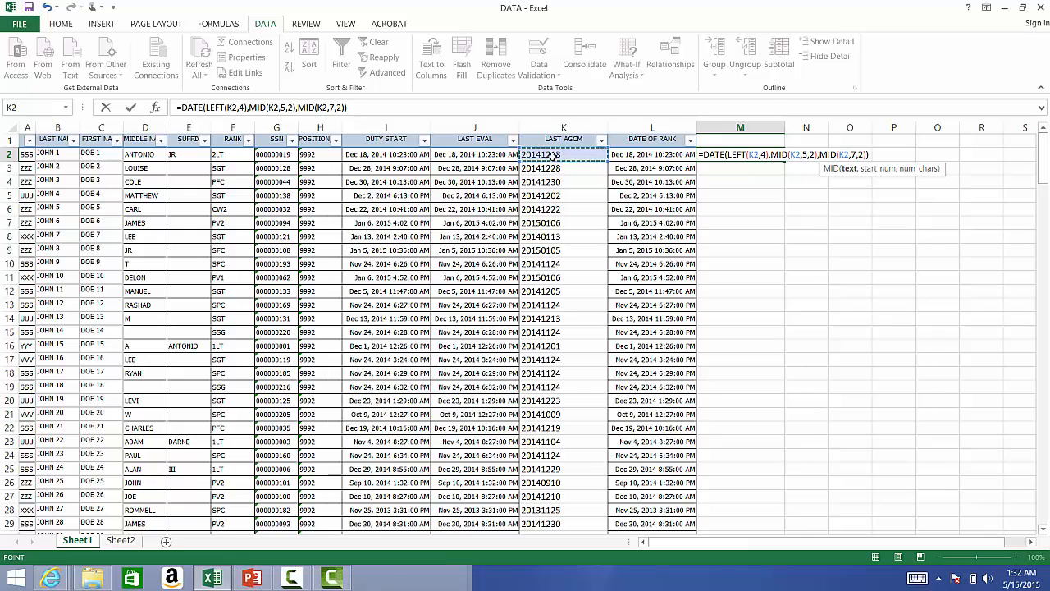
click(869, 154)
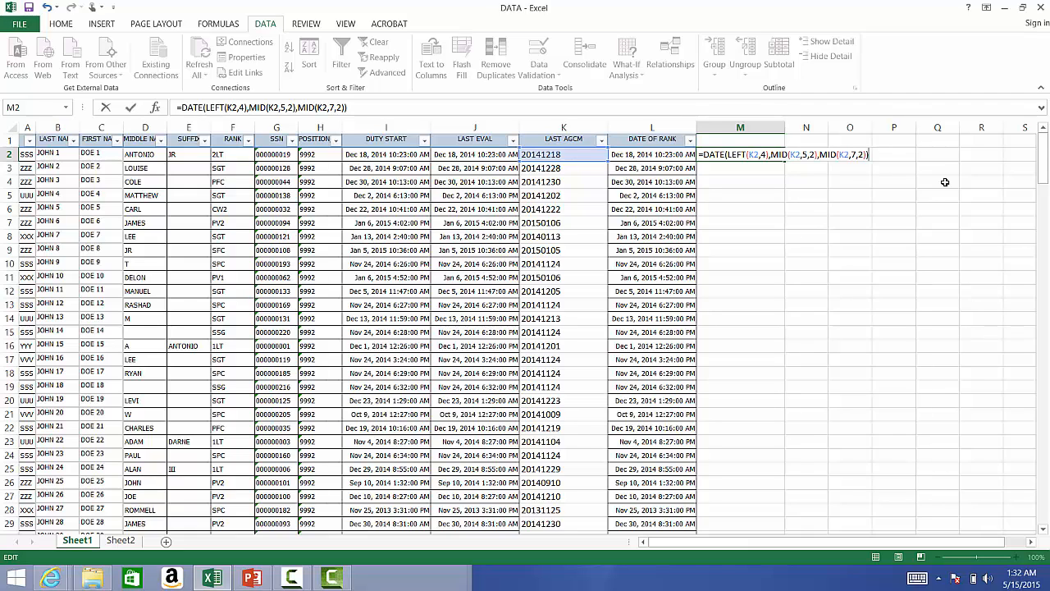
key(Return)
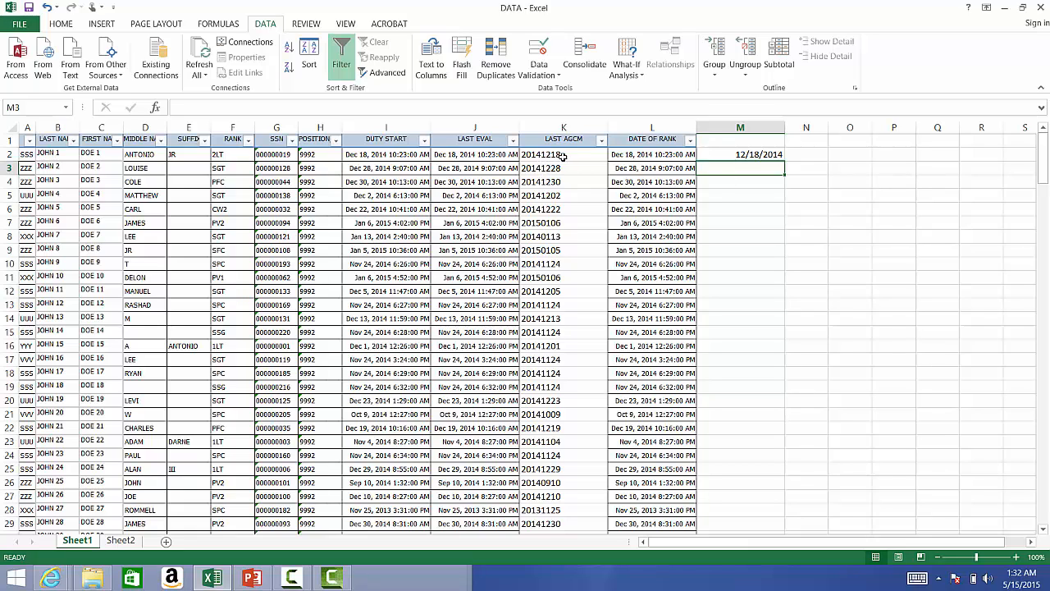
Fill the date conversion formula from M2 down column M to the last data row
click(730, 154)
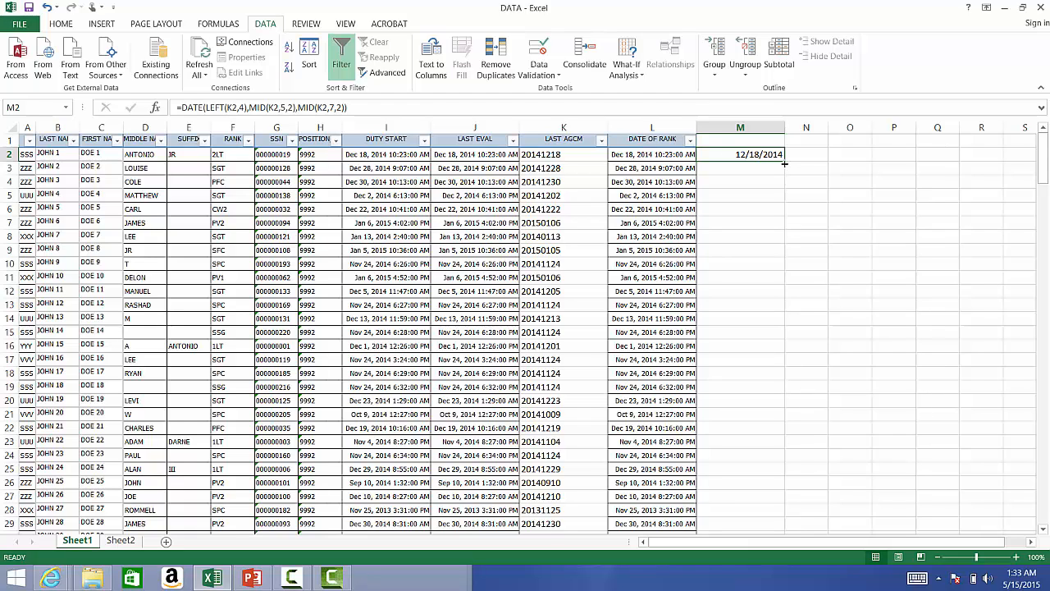
drag(785, 164, 781, 515)
scroll(713, 326, up, 20)
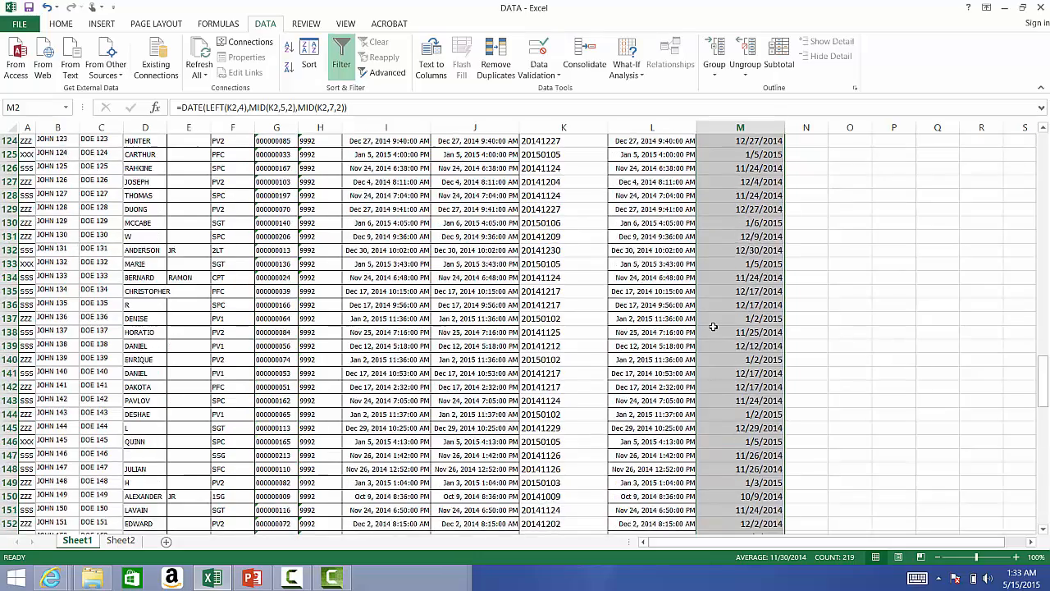
scroll(712, 326, up, 12)
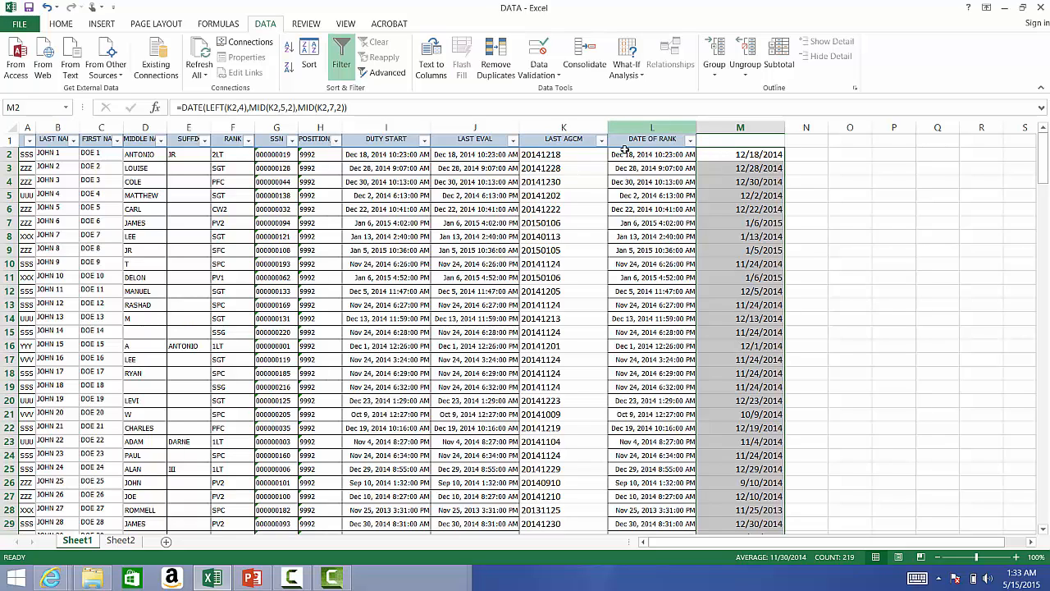
Enter the header LAST AGCM in cell M1 above the converted dates
click(729, 143)
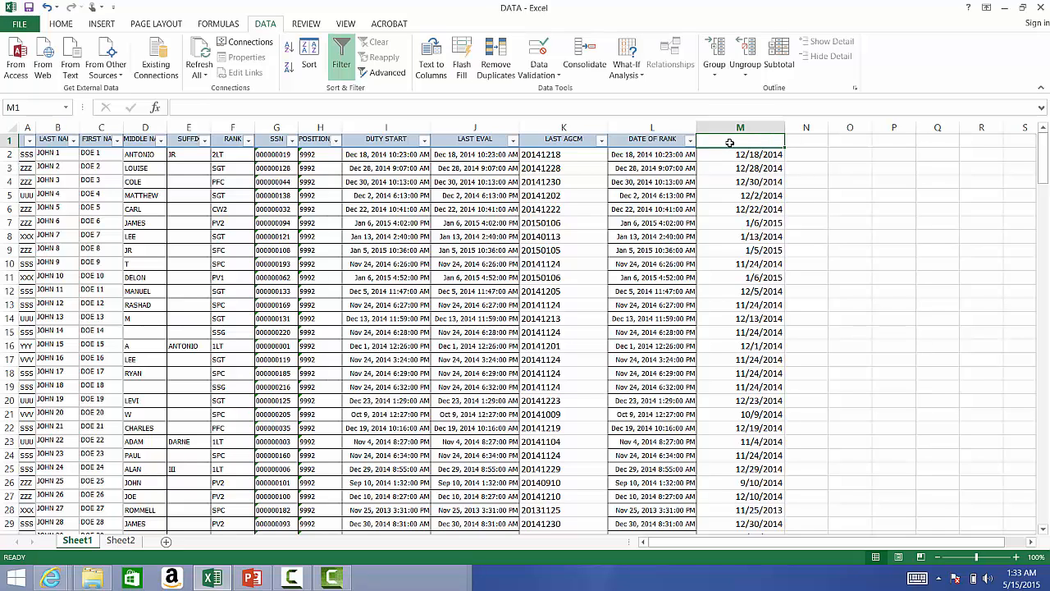
text(LAST AG)
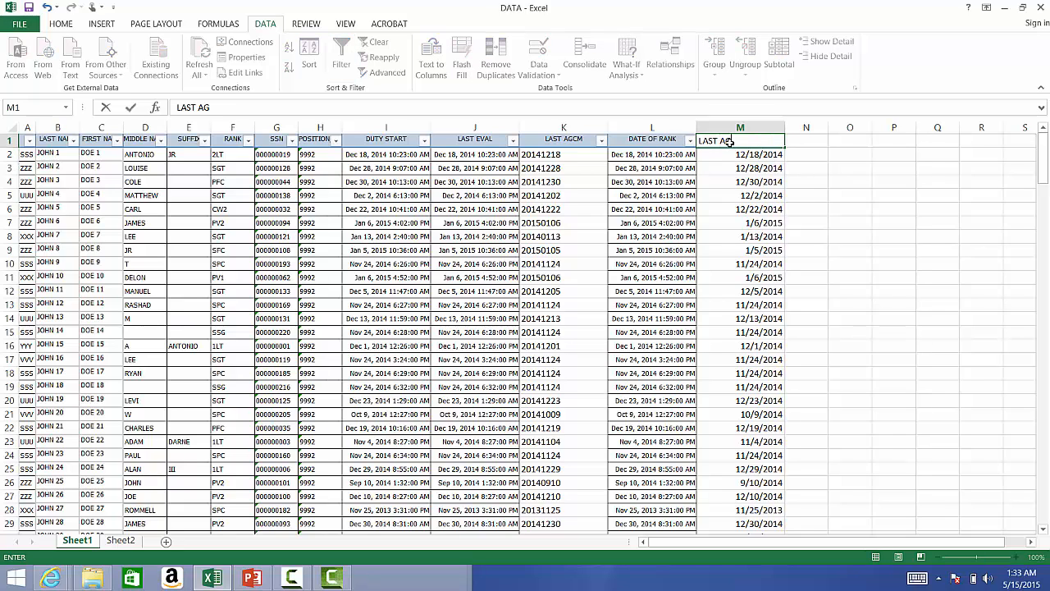
text(CM)
key(Return)
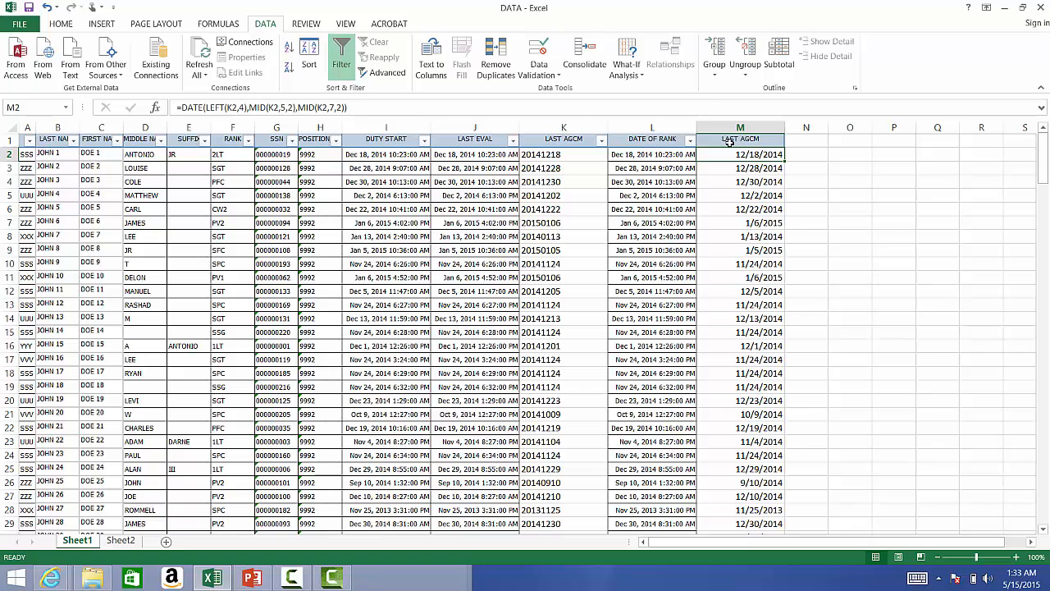
Remove and reapply the header filters so they include the new LAST AGCM column in column M
click(723, 143)
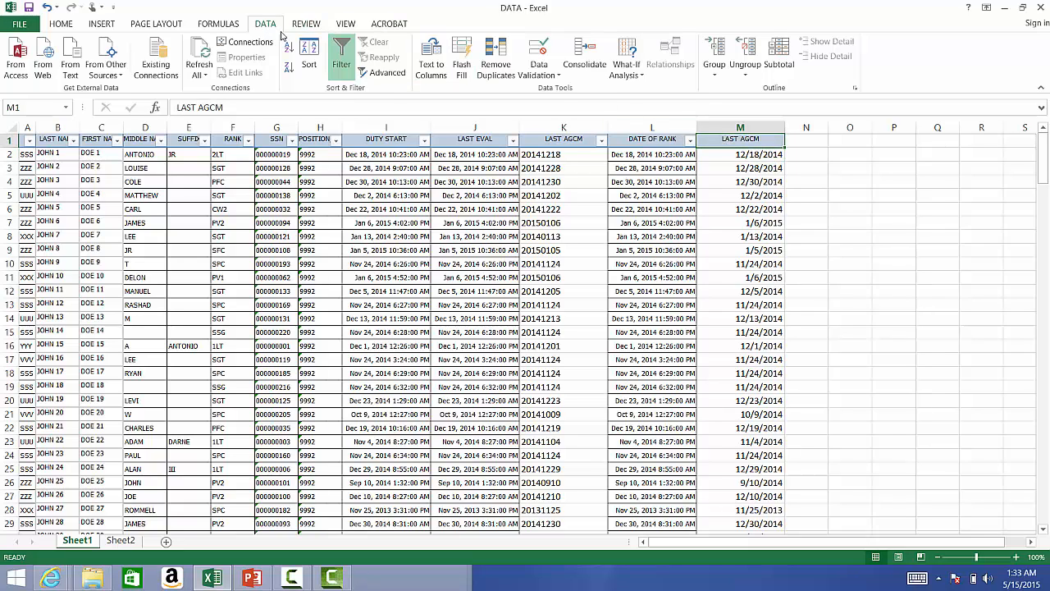
click(335, 51)
click(335, 51)
Filter the LAST AGCM dates in column M to those before 14 DEC 2014 and review the matching rows
click(778, 141)
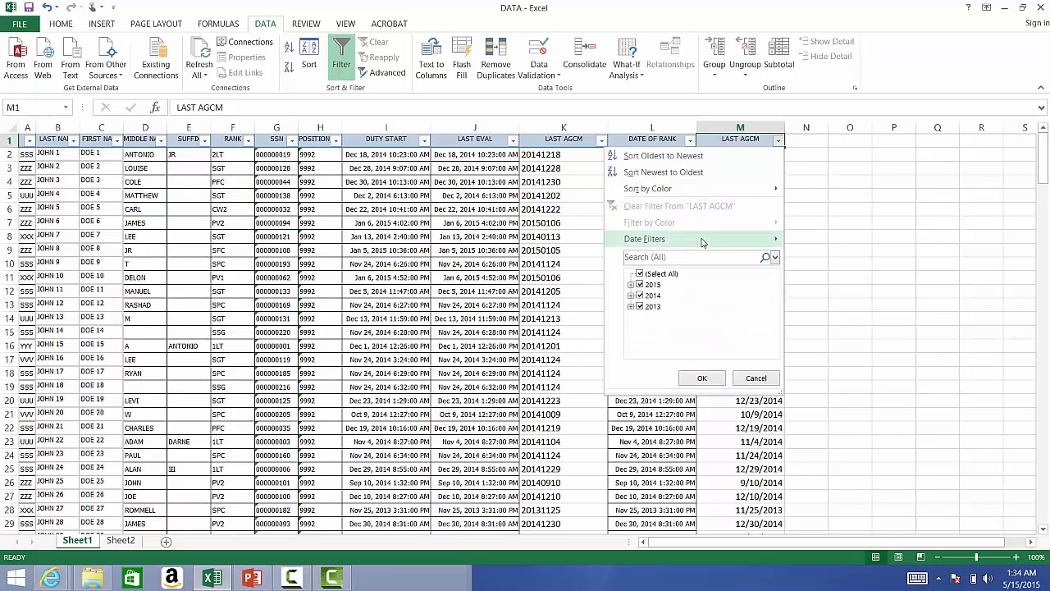
mouse_move(702, 242)
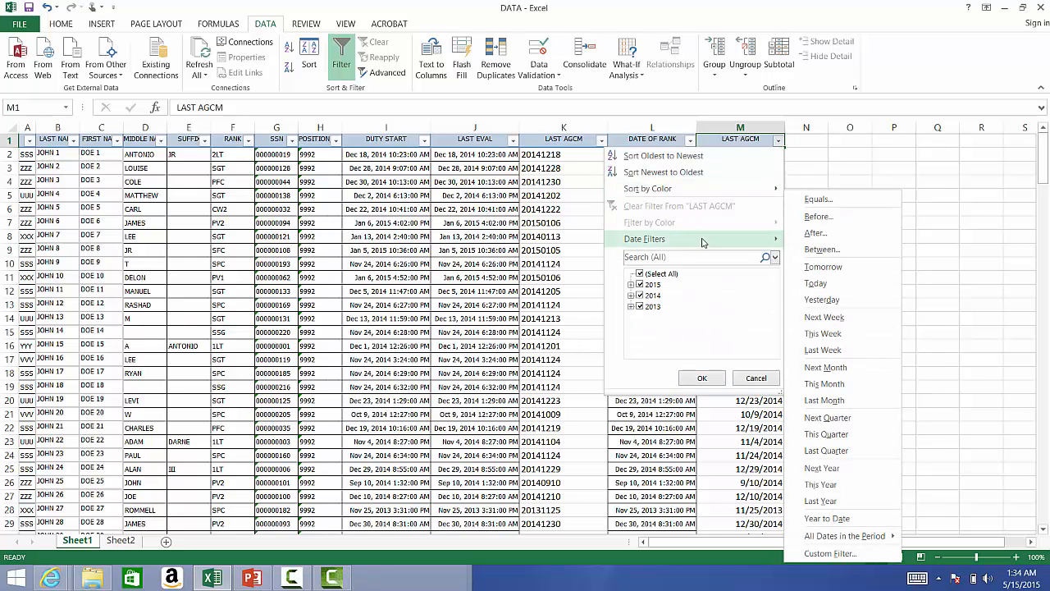
click(826, 220)
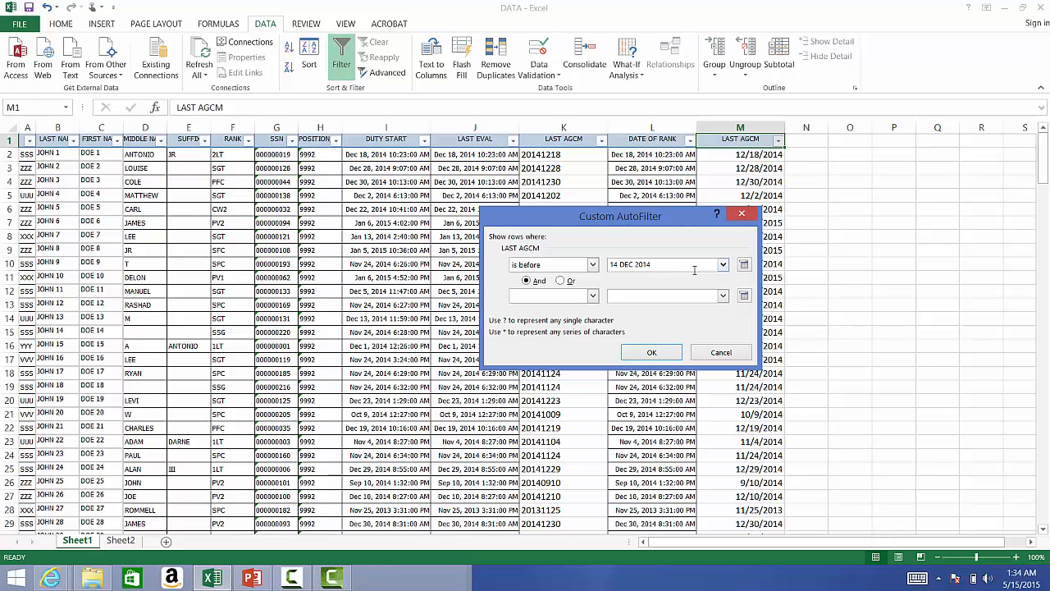
click(658, 359)
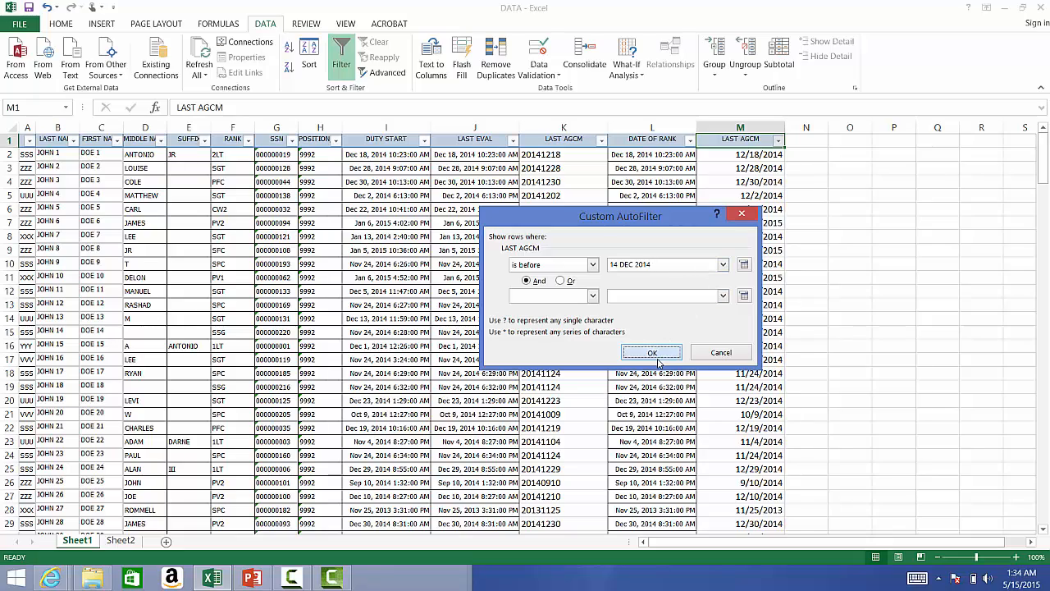
scroll(777, 209, down, 20)
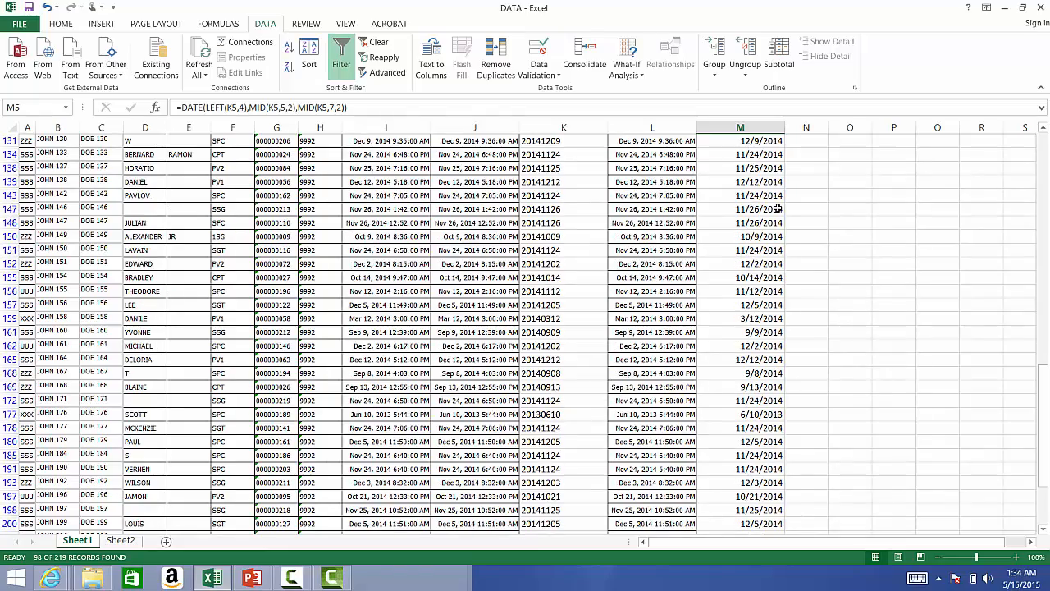
scroll(777, 210, down, 3)
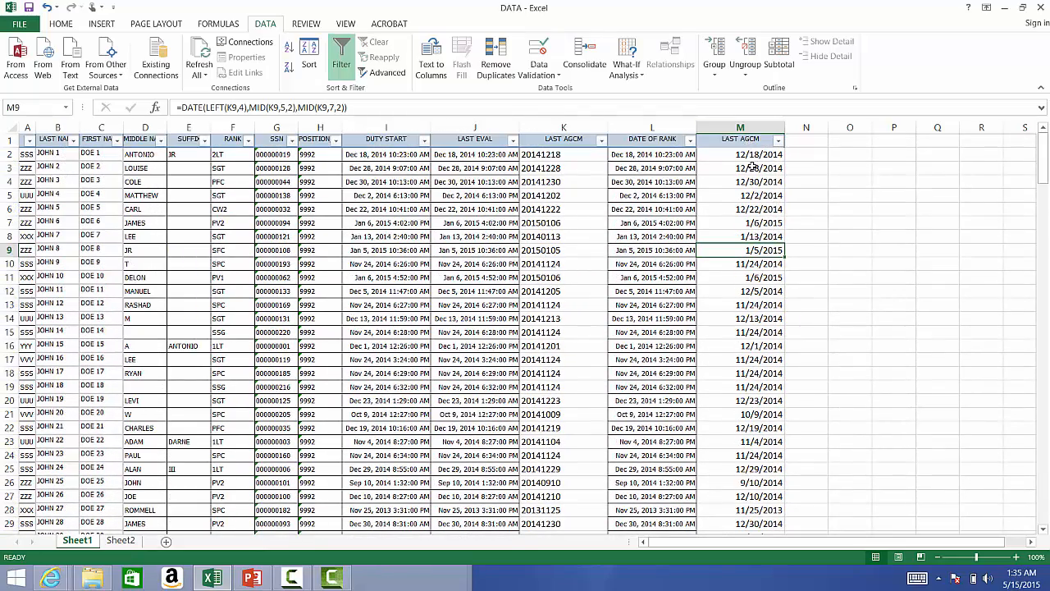
Convert the DATE OF RANK date in L2 to text by entering =TEXT(L2,"YYYYMMDD") in cell N2
click(673, 156)
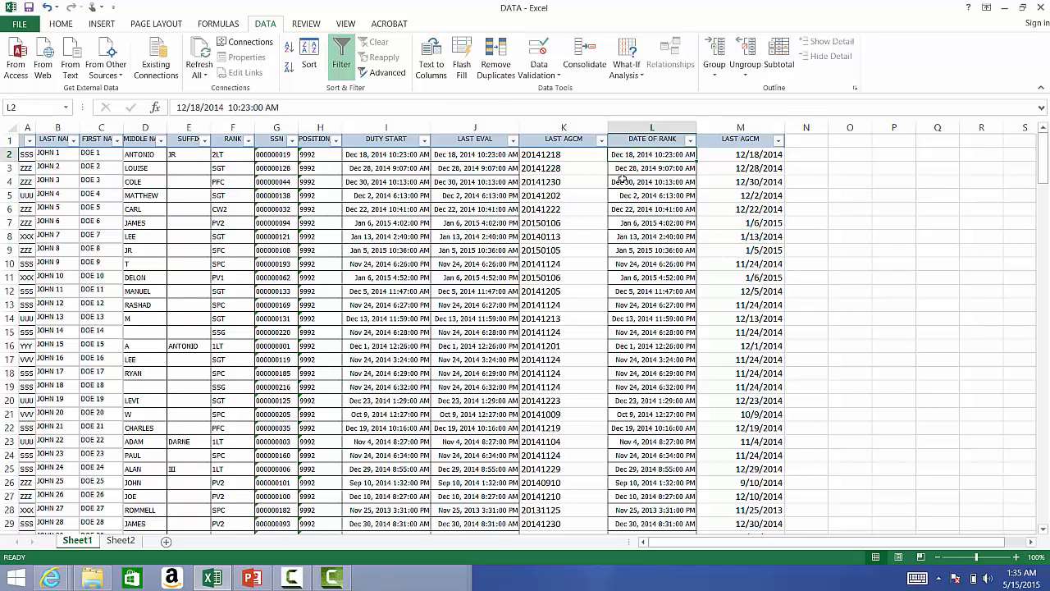
click(817, 155)
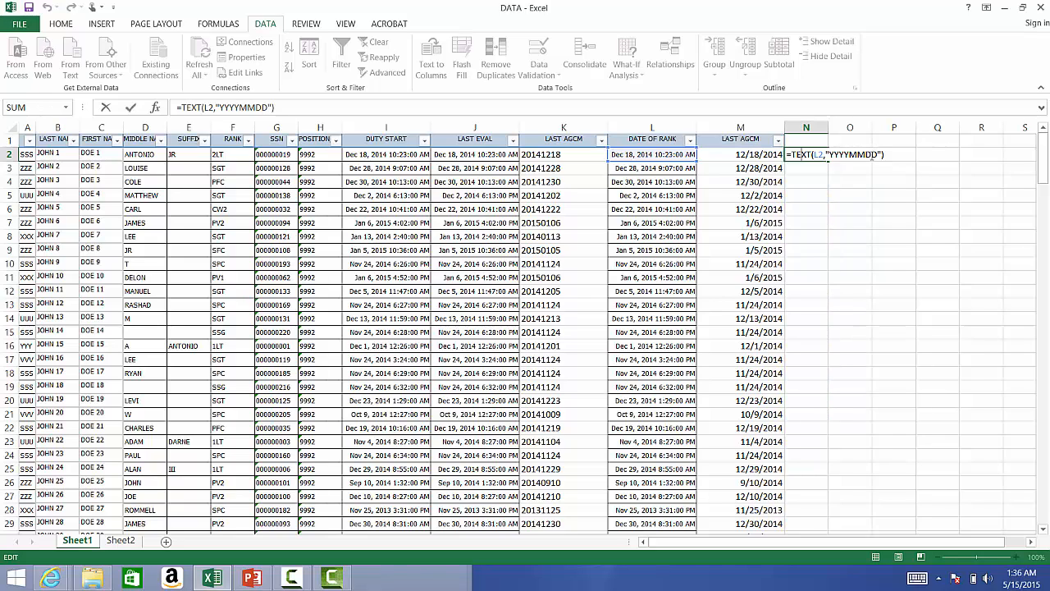
key(Return)
Fill the text conversion formula from N2 down column N to the last data row
click(808, 156)
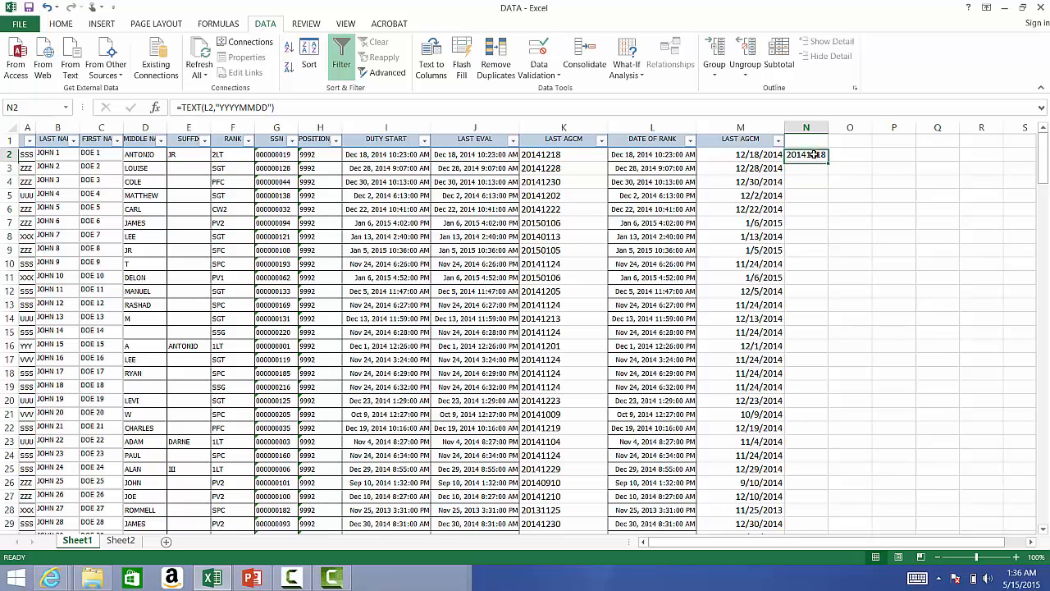
drag(827, 160, 817, 442)
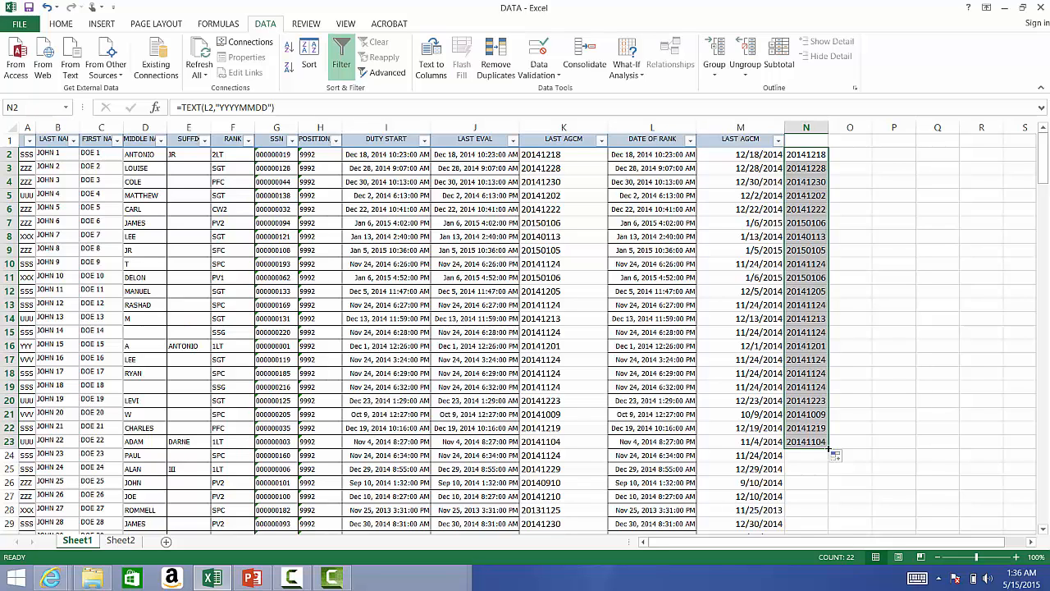
drag(830, 451, 803, 514)
scroll(807, 395, up, 11)
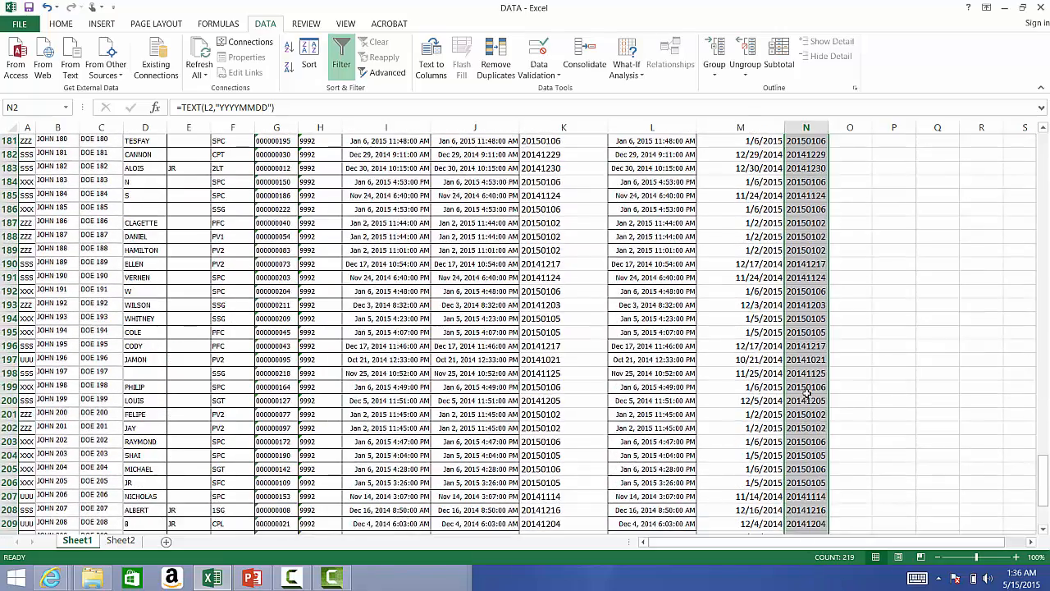
scroll(807, 398, up, 10)
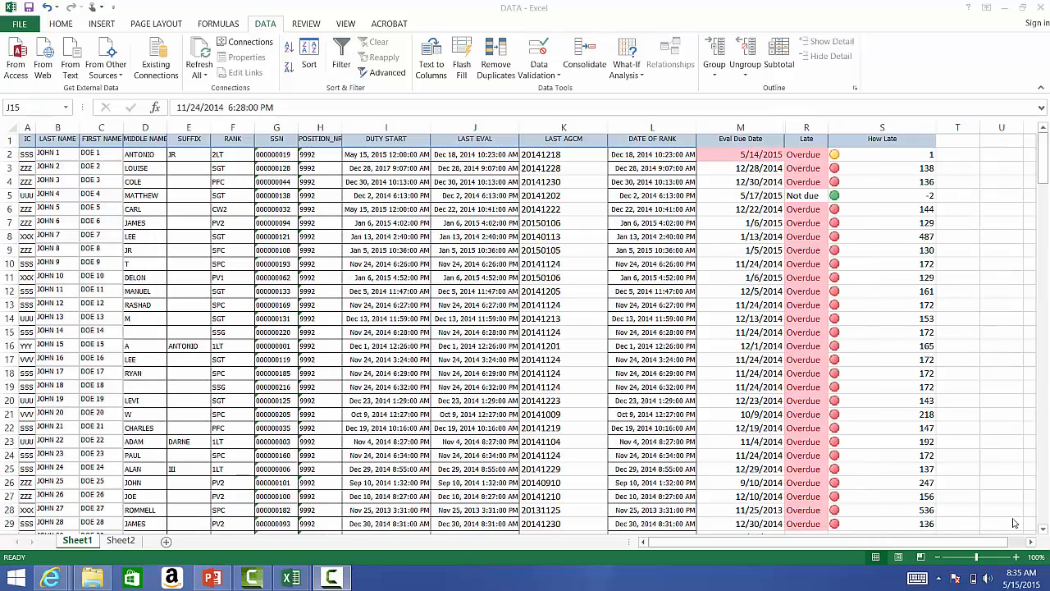